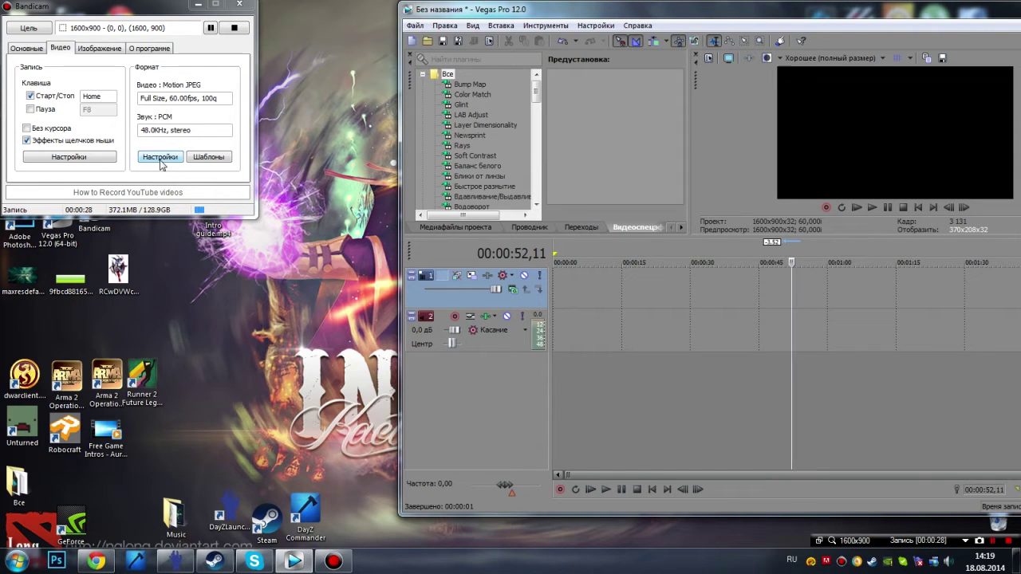
Step: Open the recording format settings, review the video codec options, and choose PCM as the audio codec
left_click(65, 49)
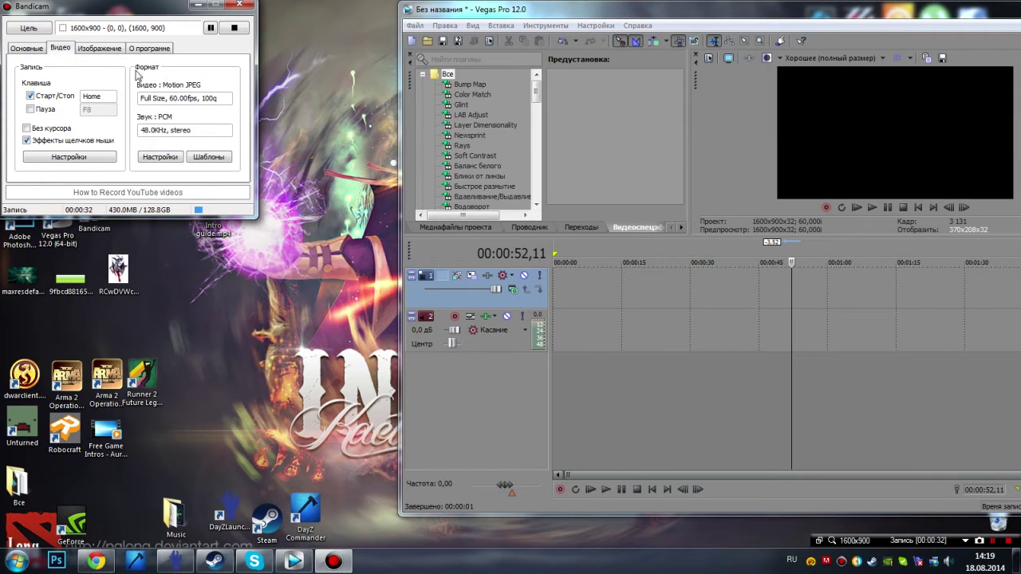
left_click(165, 157)
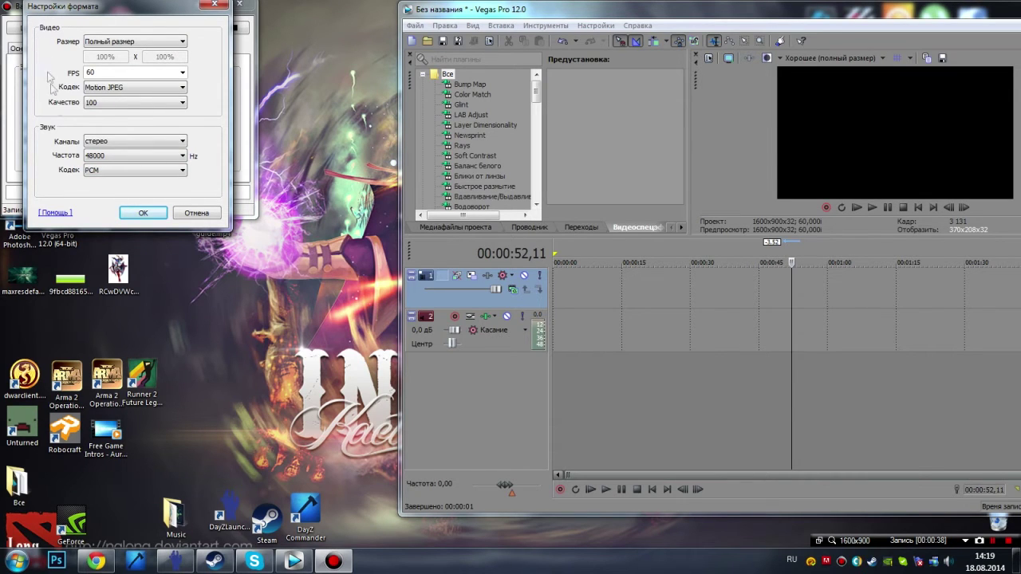
left_click(114, 90)
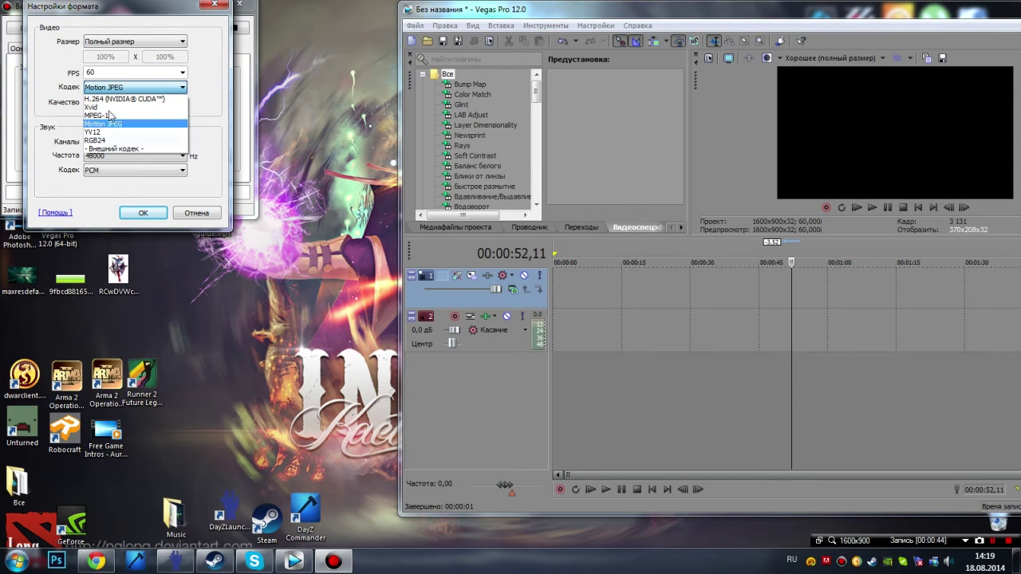
left_click(166, 89)
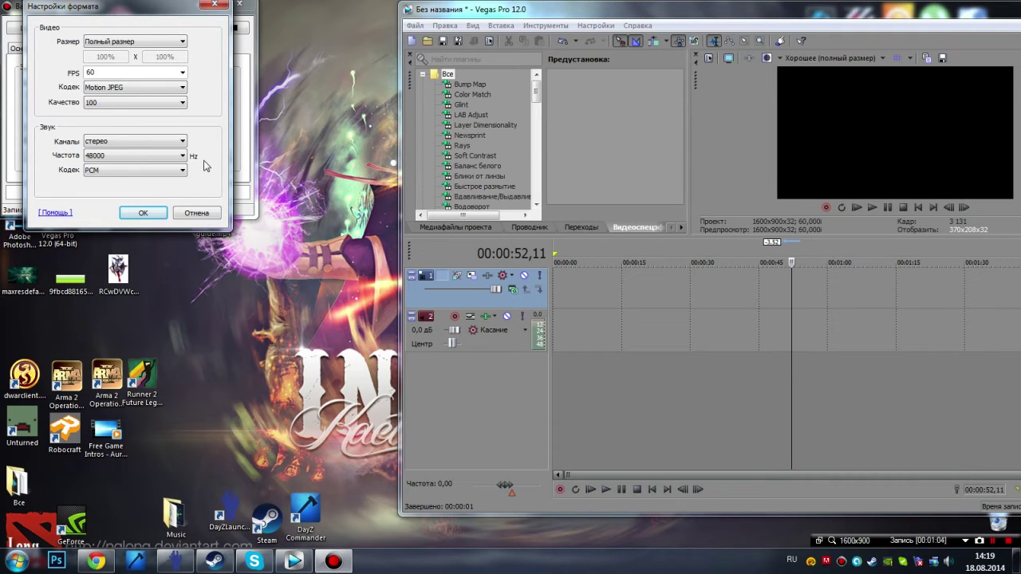
left_click(158, 169)
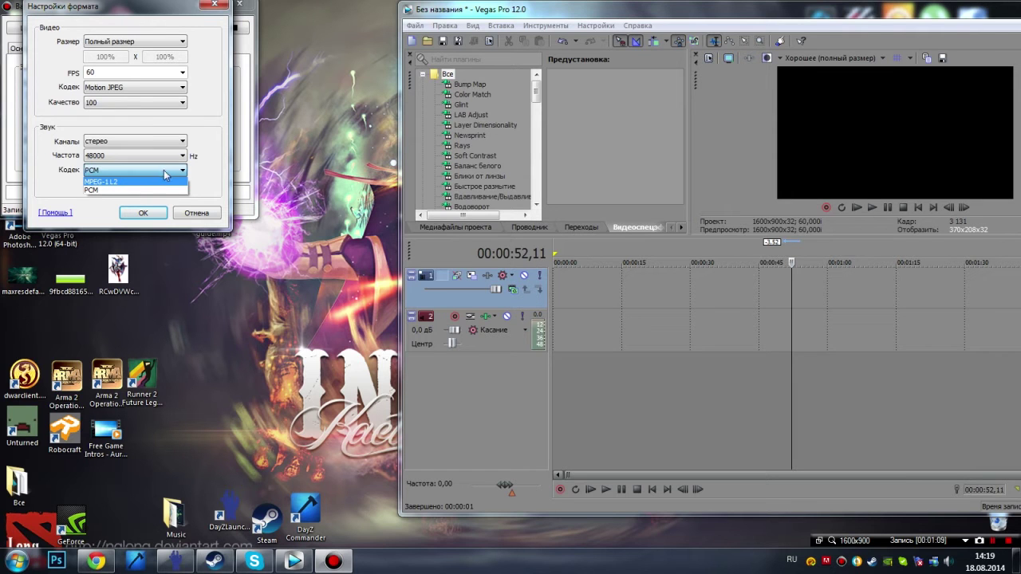
left_click(110, 192)
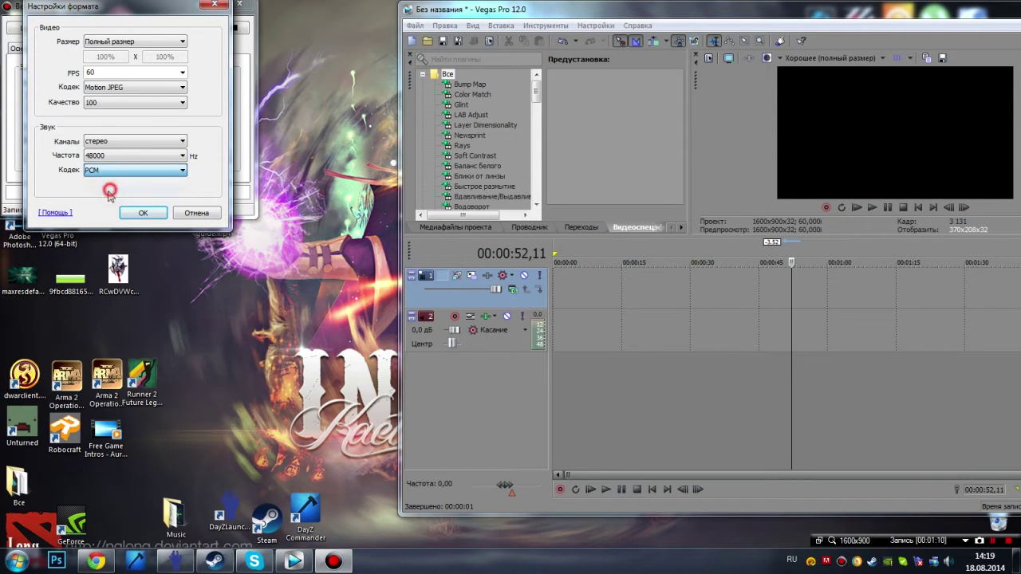
left_click_drag(104, 9, 323, 40)
left_click(360, 247)
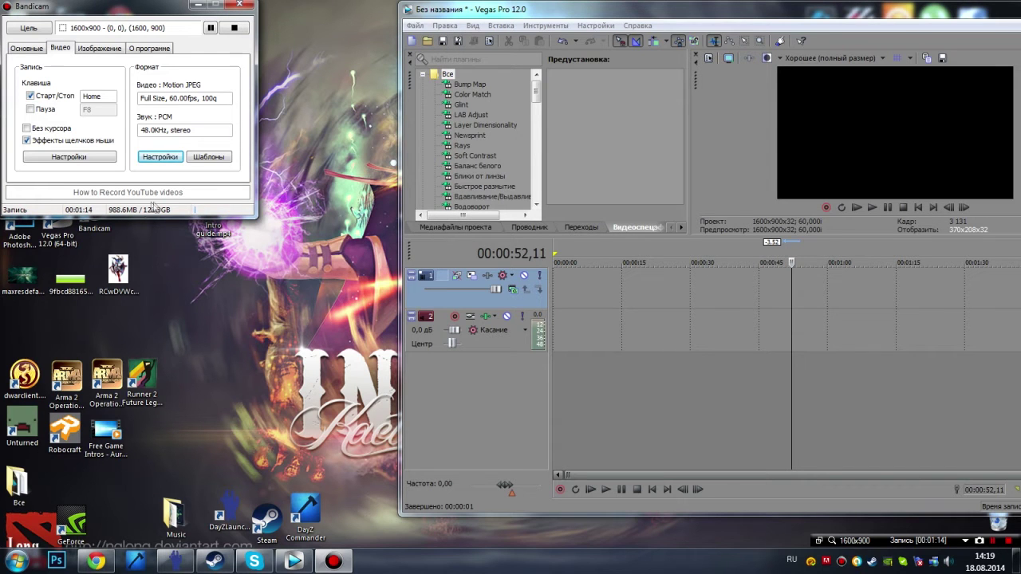
Step: Open the c-Bandicam folder on drive D in Windows Explorer and move its window clear of the timeline
key("super")
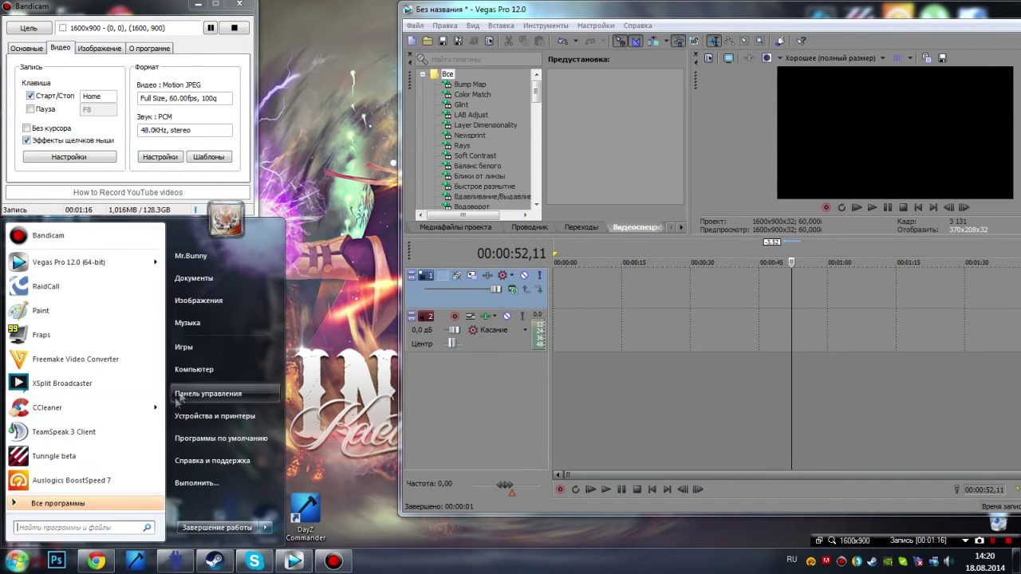
left_click(344, 276)
key("super+e")
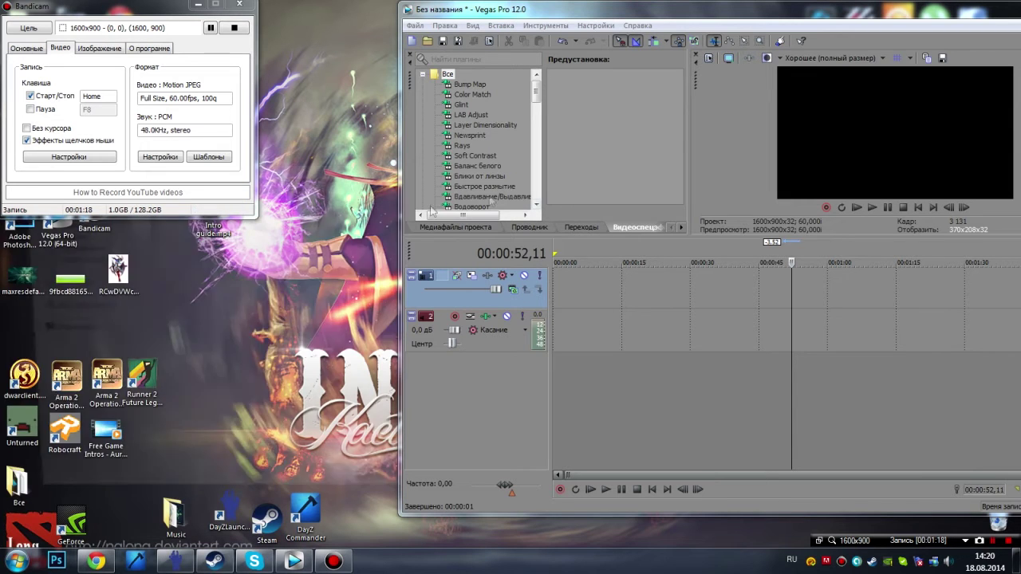
double_click(303, 227)
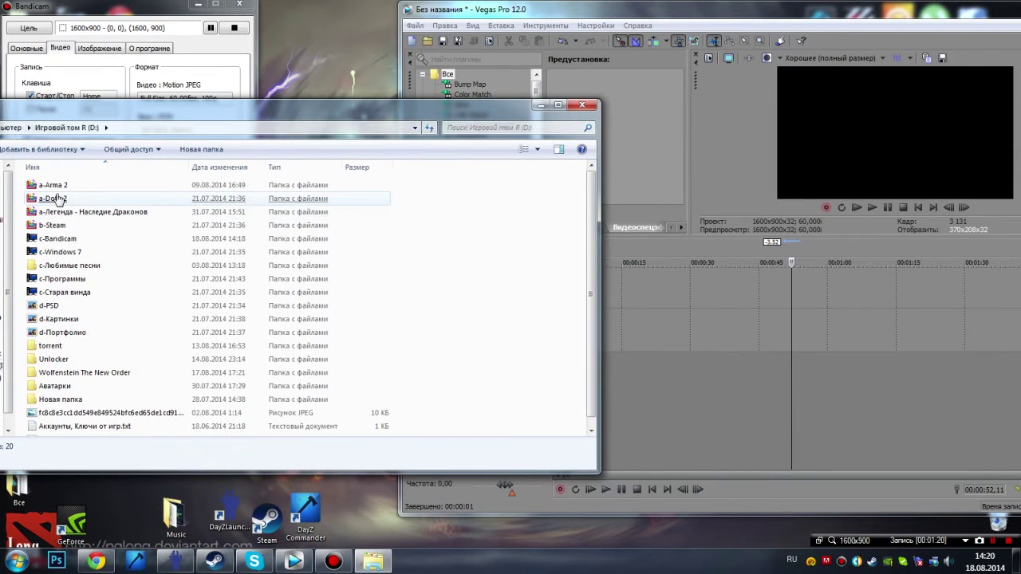
double_click(62, 239)
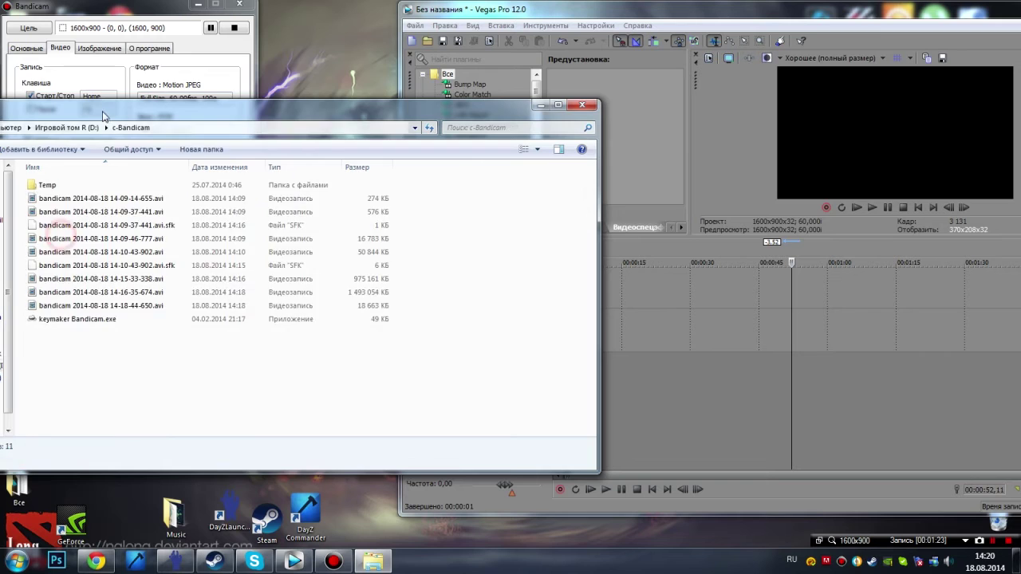
left_click_drag(104, 107, 127, 69)
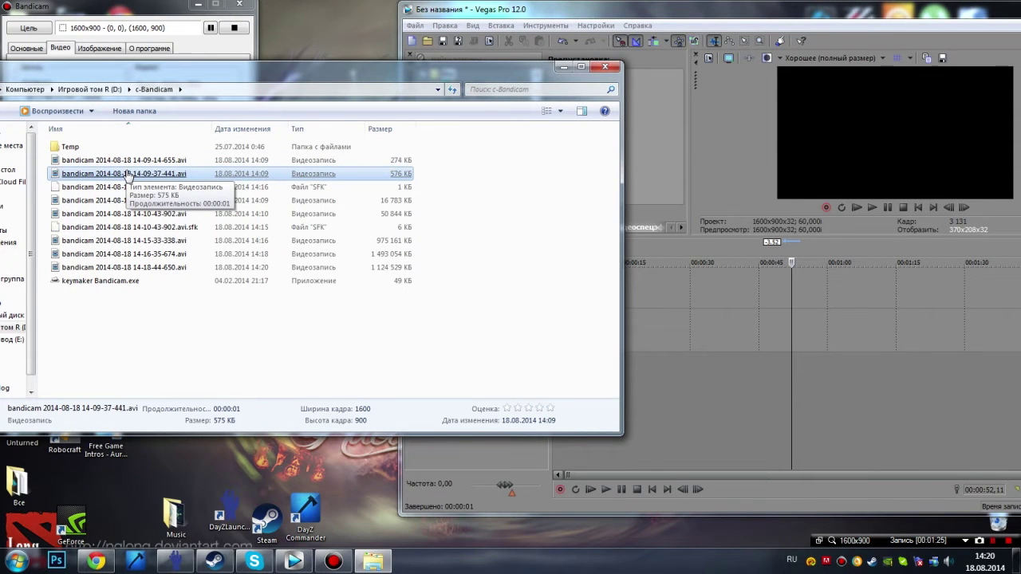
left_click(145, 202)
left_click_drag(148, 208, 716, 285)
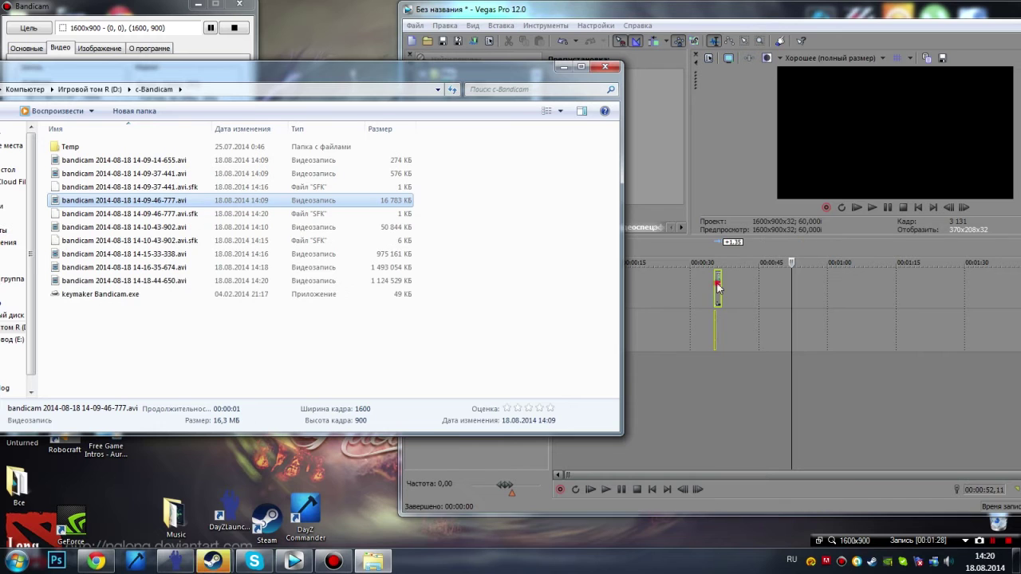
scroll(831, 318, "up", 6)
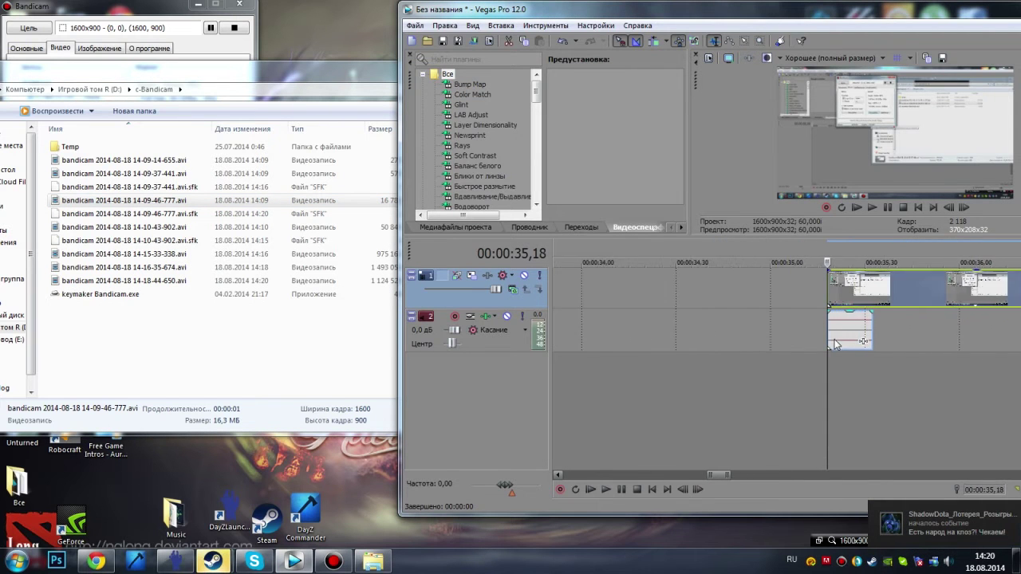
scroll(831, 317, "down", 3)
left_click(831, 317)
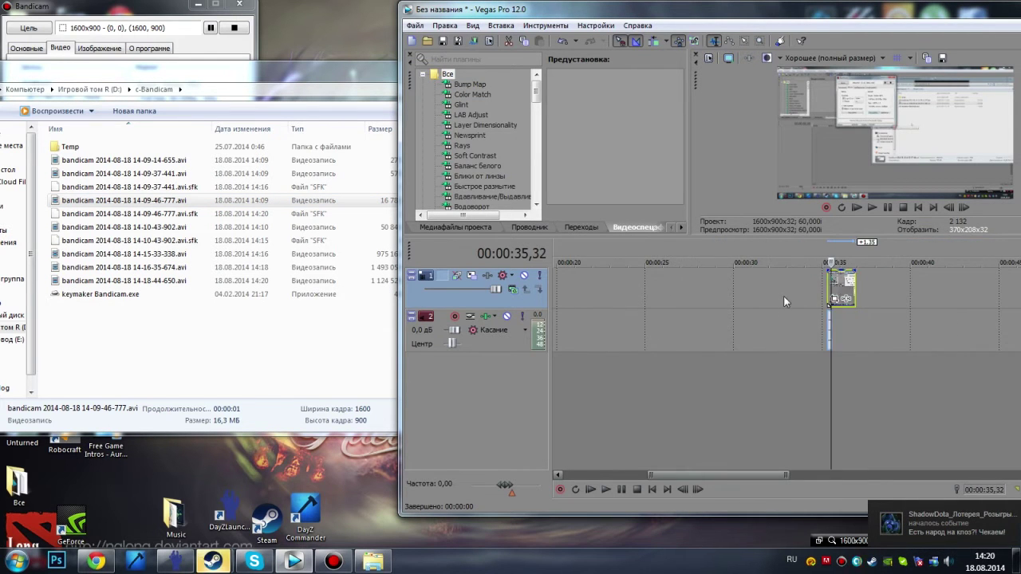
key("Delete")
left_click_drag(148, 266, 643, 294)
left_click(705, 288)
left_click_drag(752, 293, 679, 333)
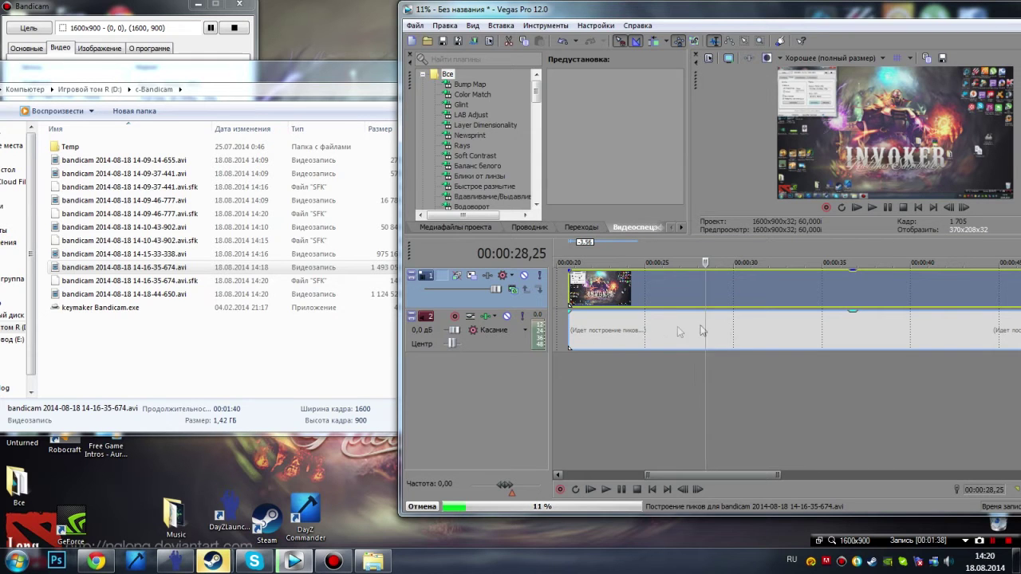
left_click(735, 303)
key("Delete")
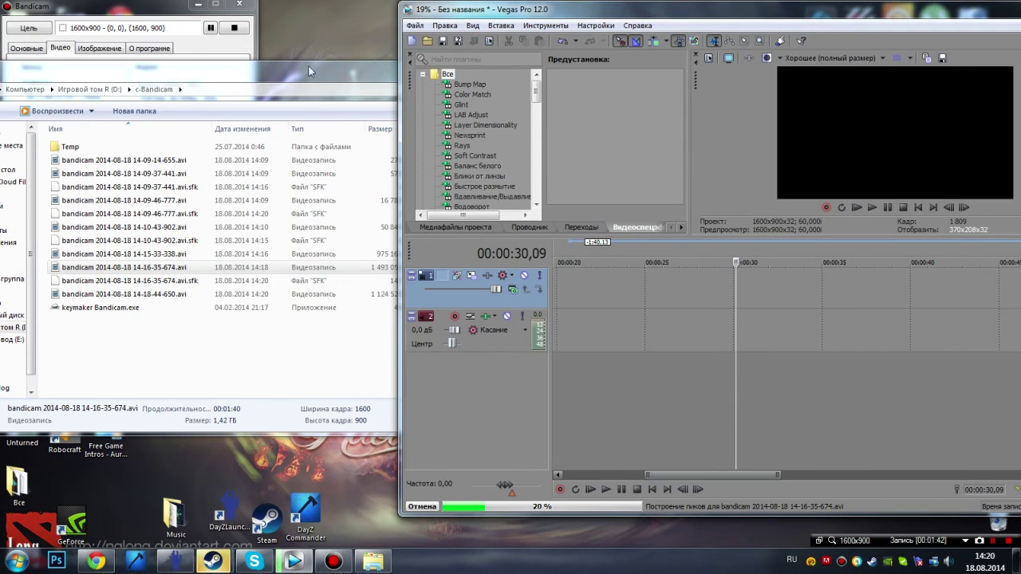
Step: Clear the desktop by minimizing Bandicam and Vegas Pro and closing the c-Bandicam folder window
left_click(171, 17)
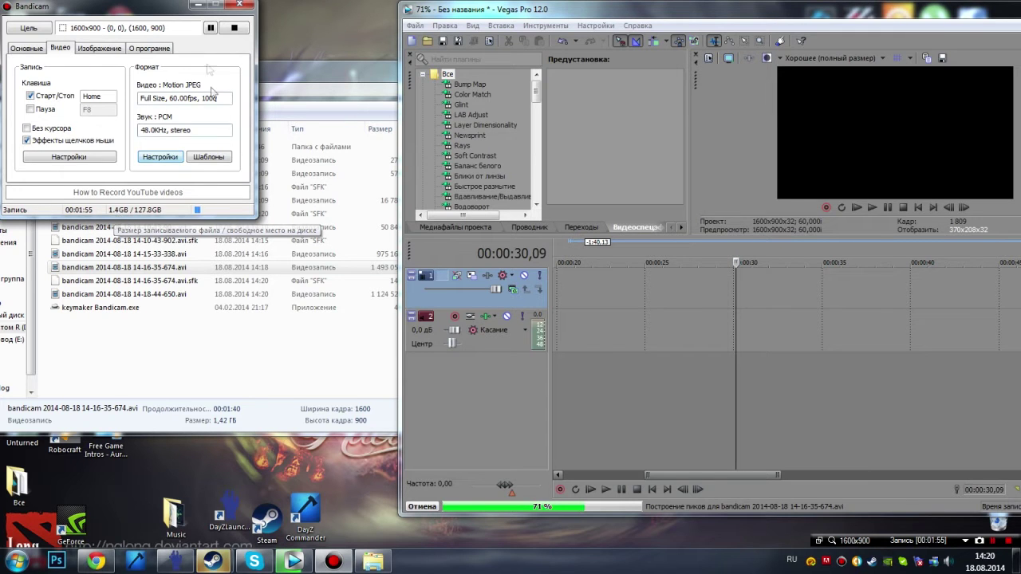
left_click(196, 5)
left_click(320, 72)
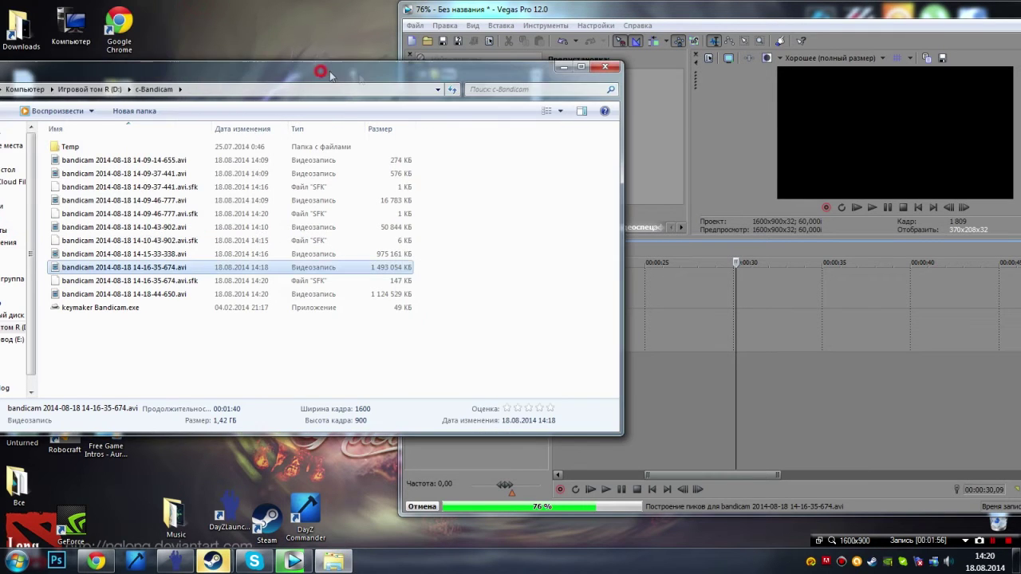
left_click(605, 66)
left_click_drag(606, 16, 379, 26)
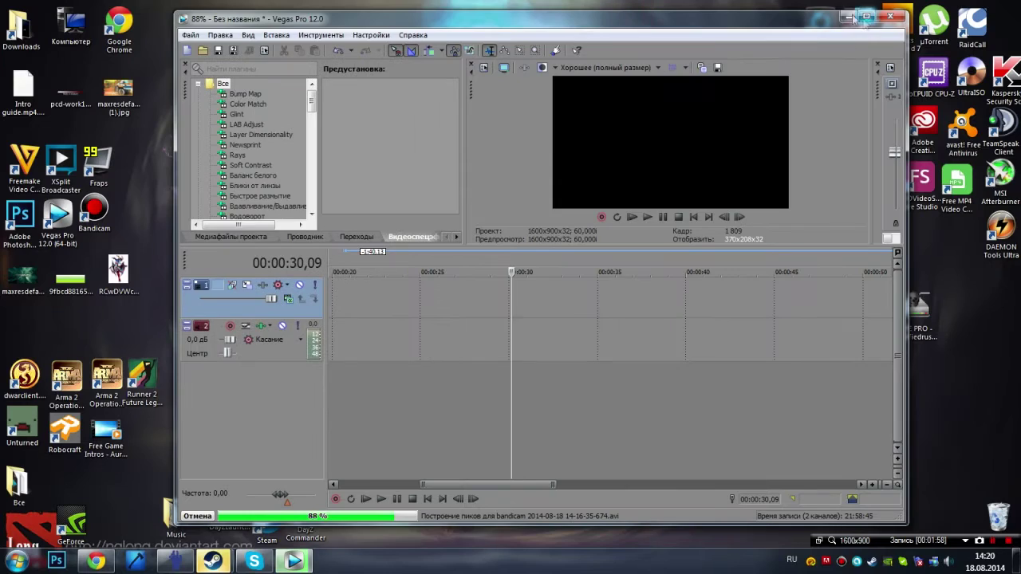
left_click(848, 15)
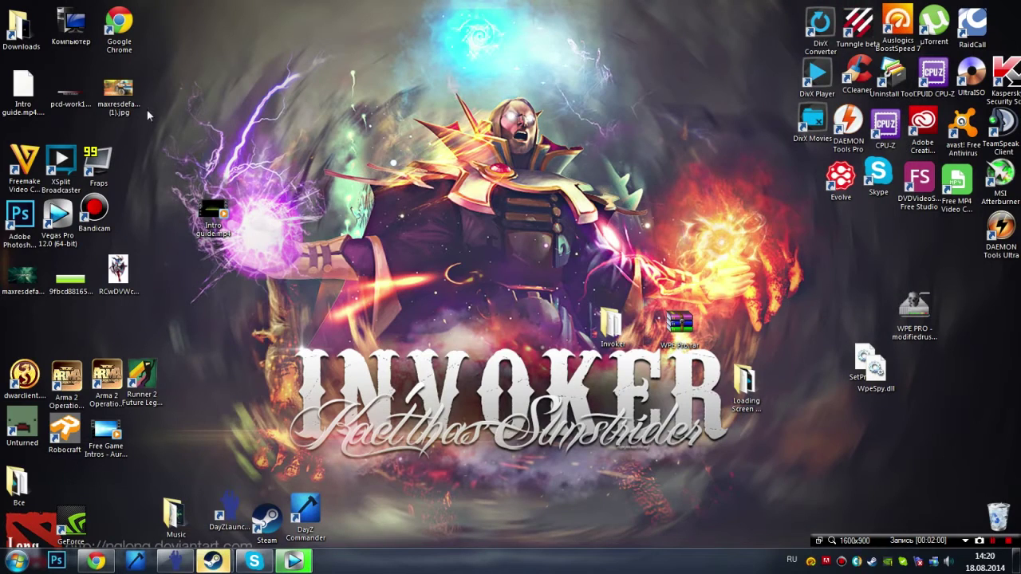
left_click_drag(159, 35, 782, 448)
left_click(590, 375)
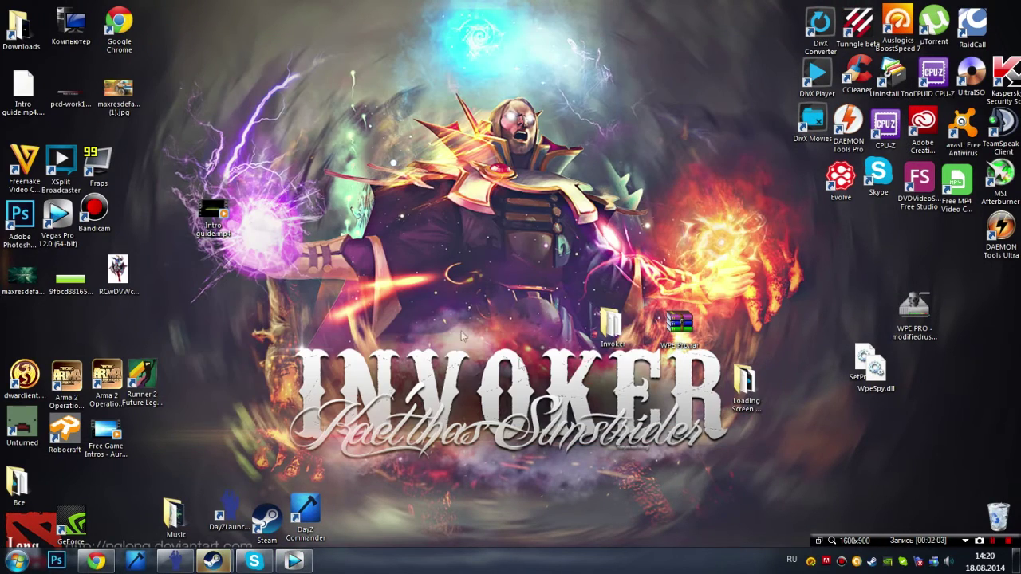
Step: Launch Freemake Video Converter and look through its available output formats
left_click(32, 169)
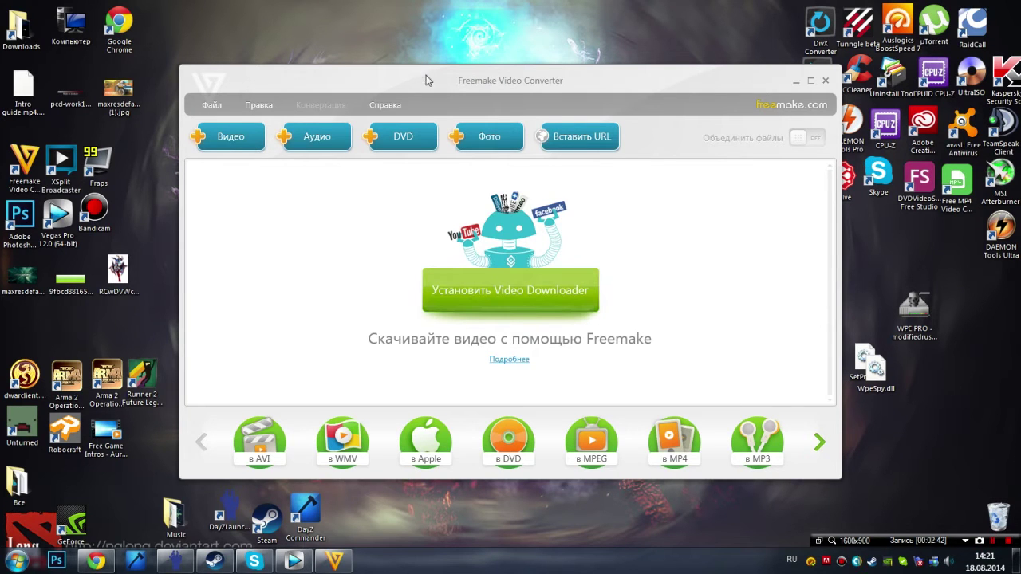
left_click_drag(427, 80, 360, 52)
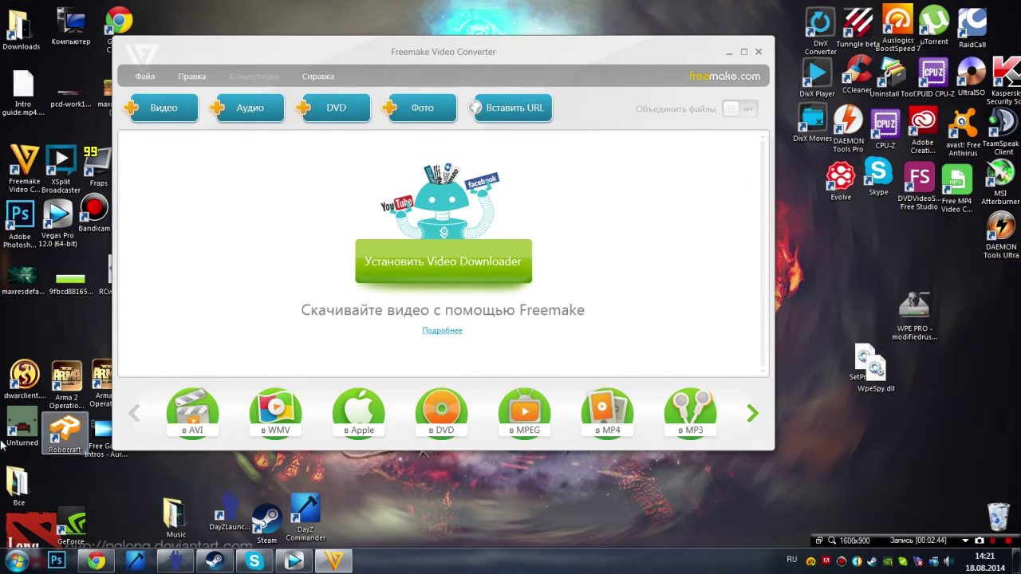
left_click(754, 414)
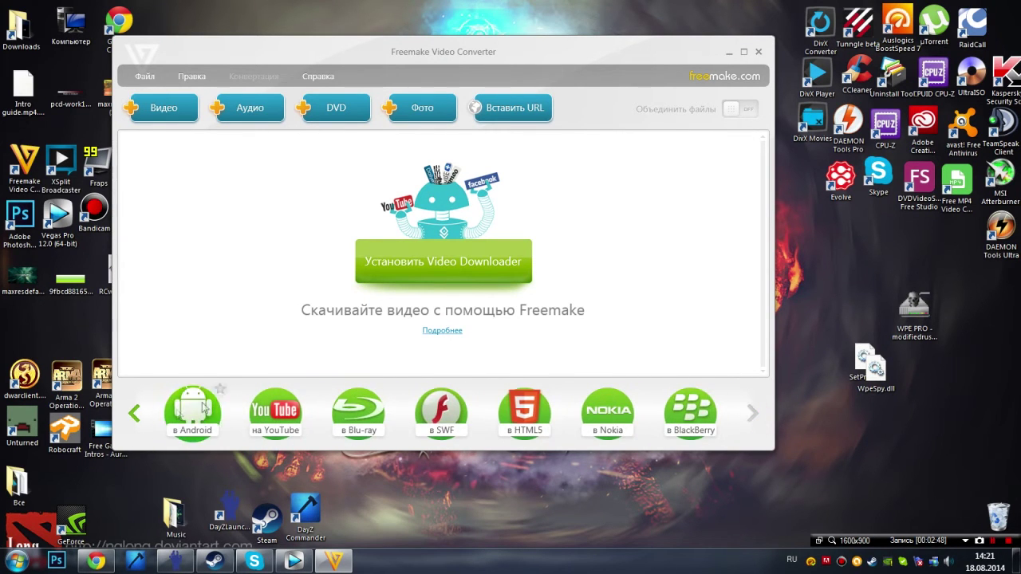
left_click(132, 414)
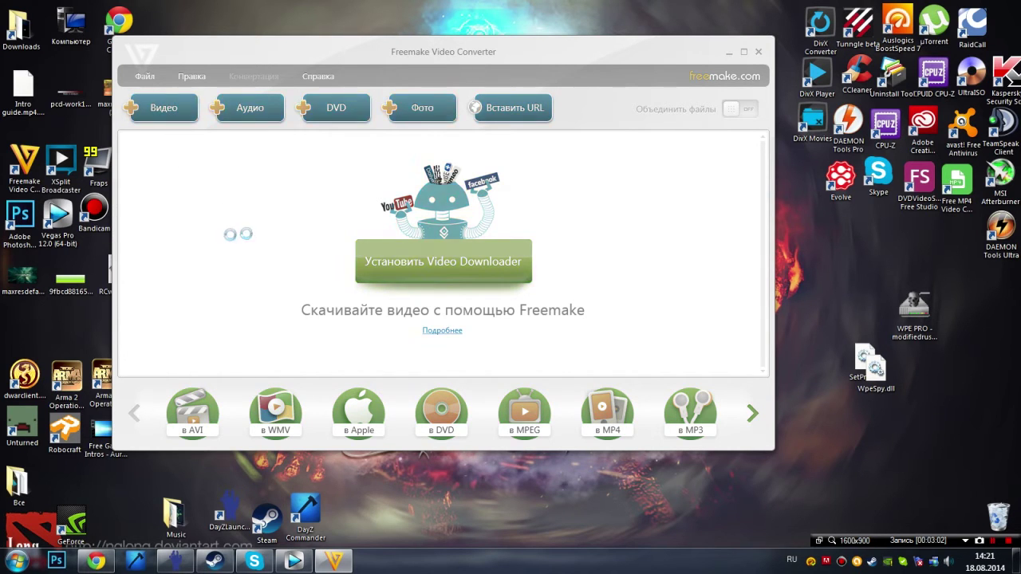
left_click(160, 140)
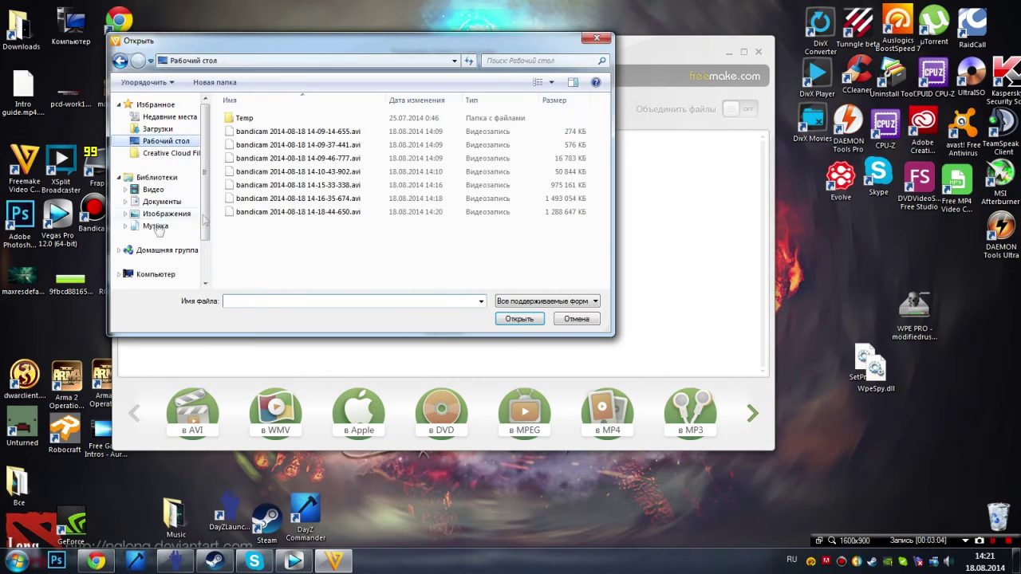
left_click(156, 274)
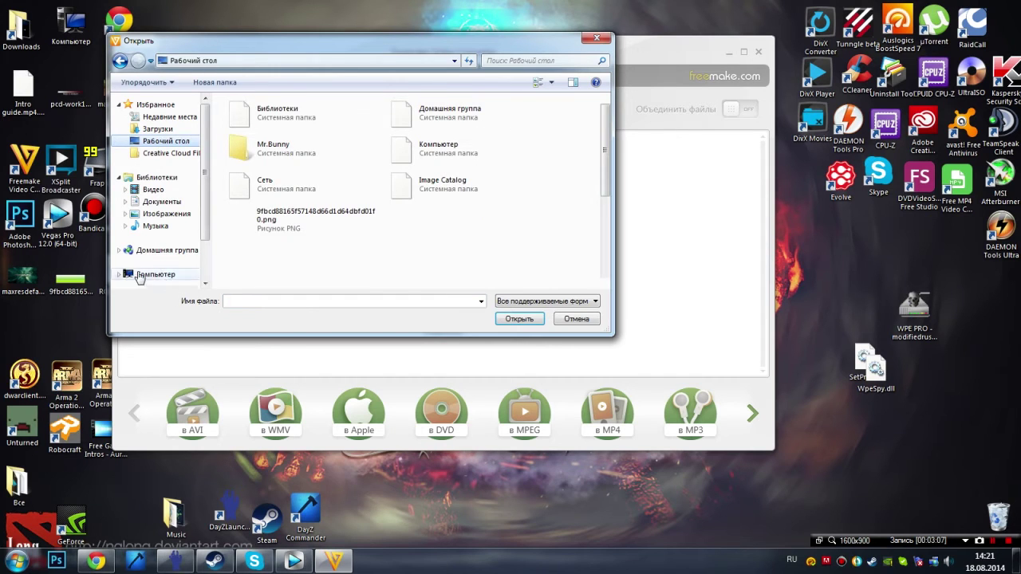
double_click(491, 136)
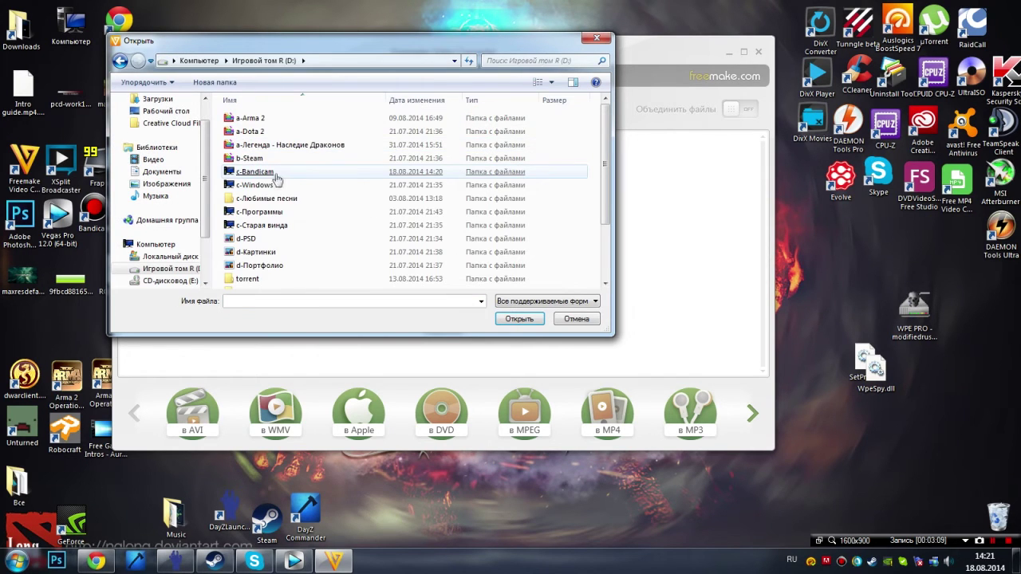
double_click(257, 170)
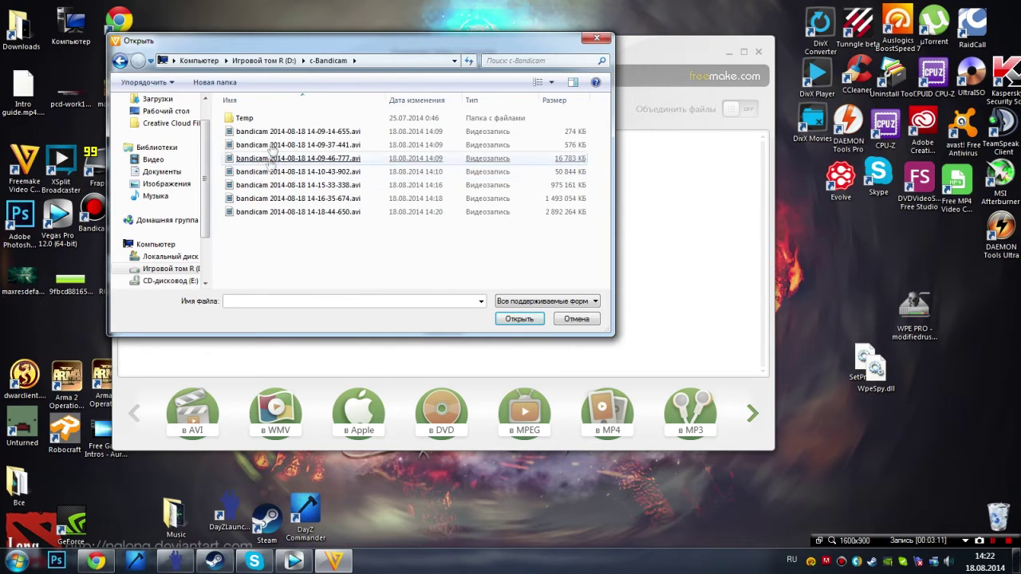
double_click(284, 133)
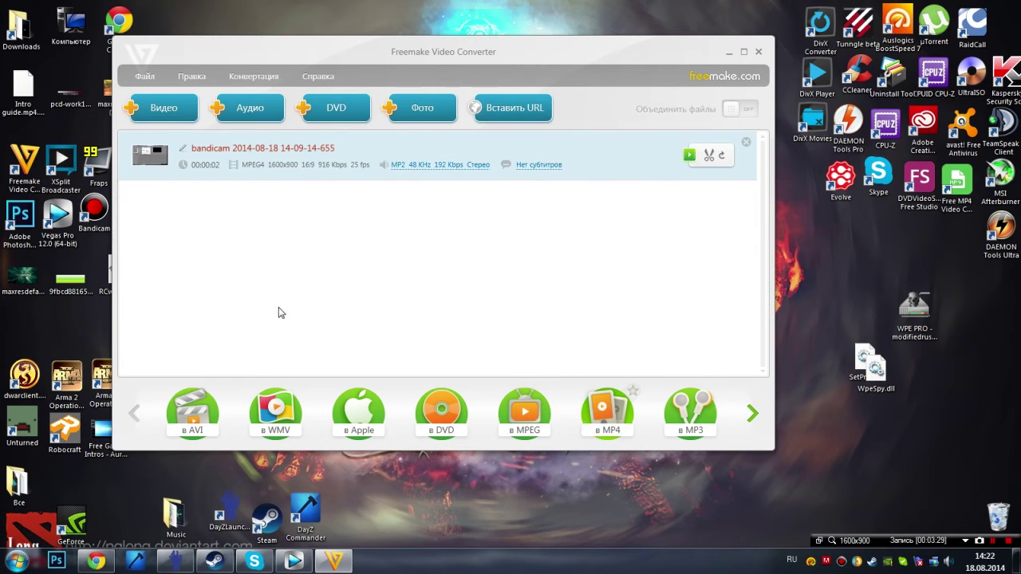
Step: Choose conversion to MP4, select the HD 720p profile and open it for editing
left_click(607, 411)
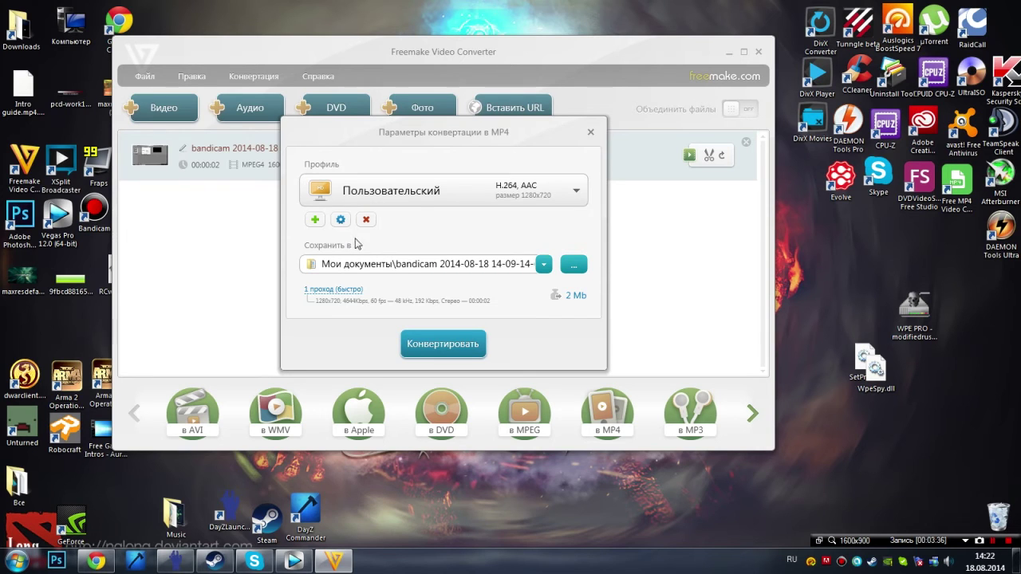
left_click(408, 197)
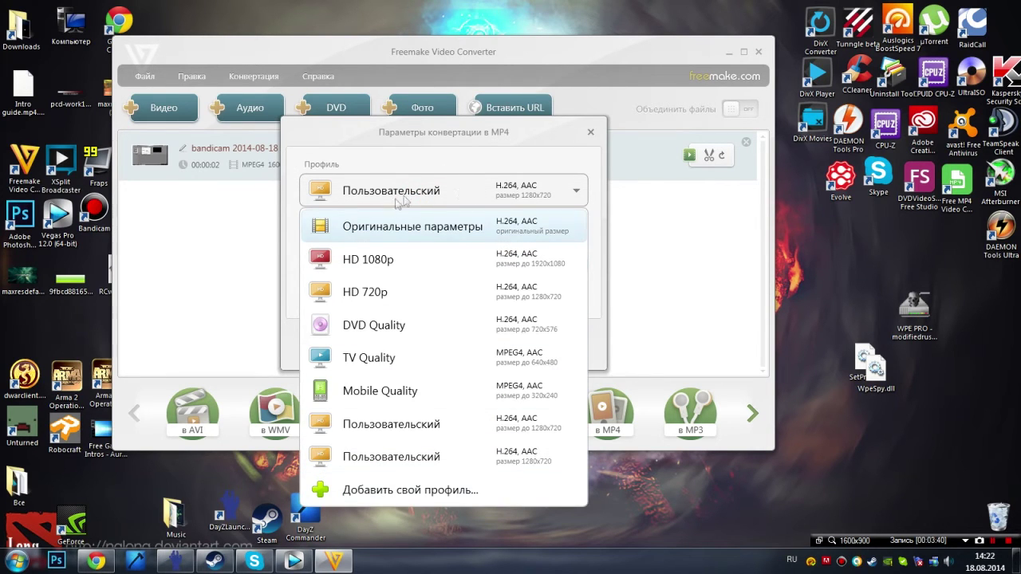
left_click(374, 298)
left_click(342, 220)
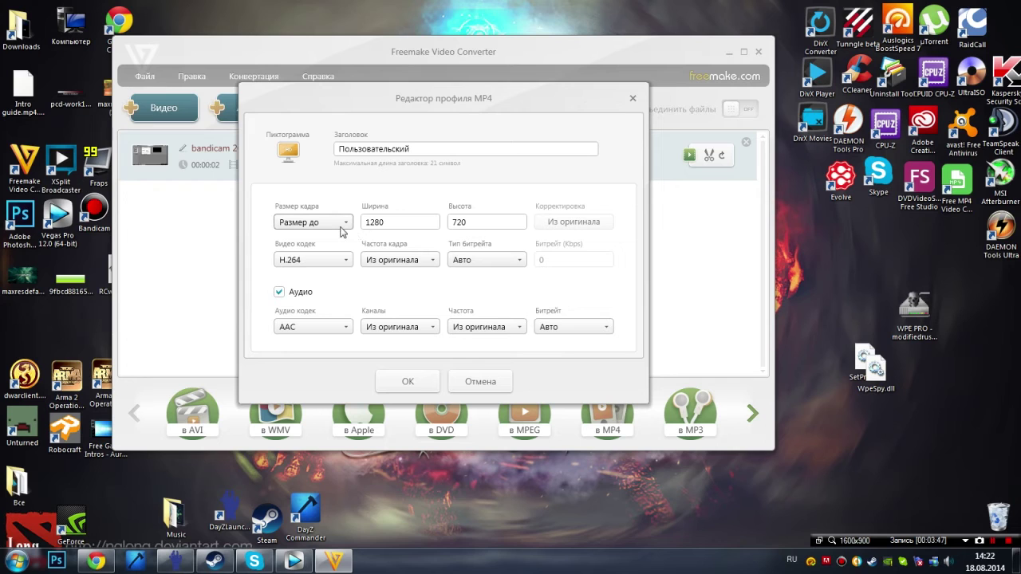
Step: Set the profile's frame size to Пользовательский at 1280 x 720 with the Черные полосы (black bars) correction
left_click(338, 226)
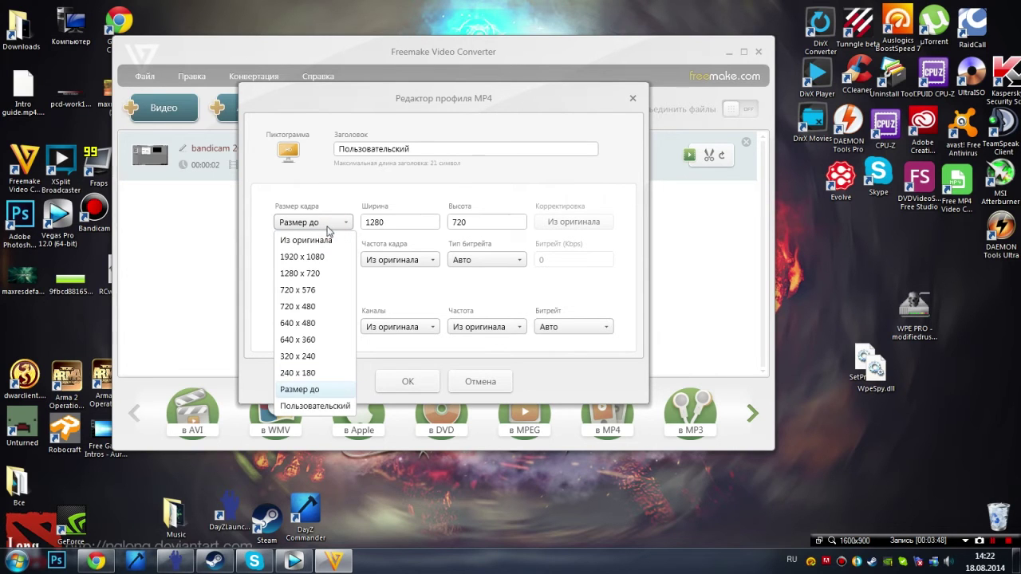
left_click(329, 408)
left_click(466, 222)
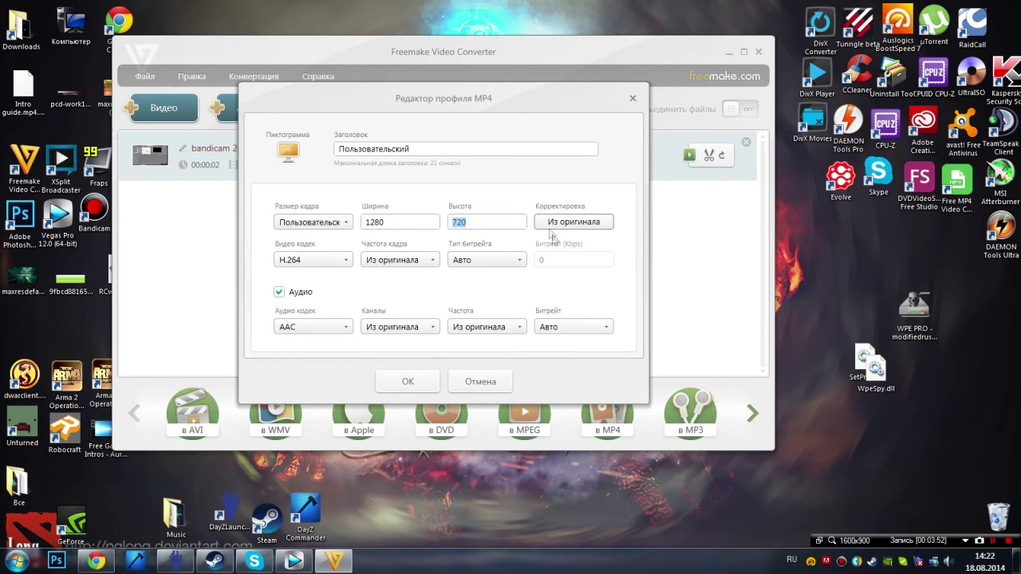
left_click(555, 221)
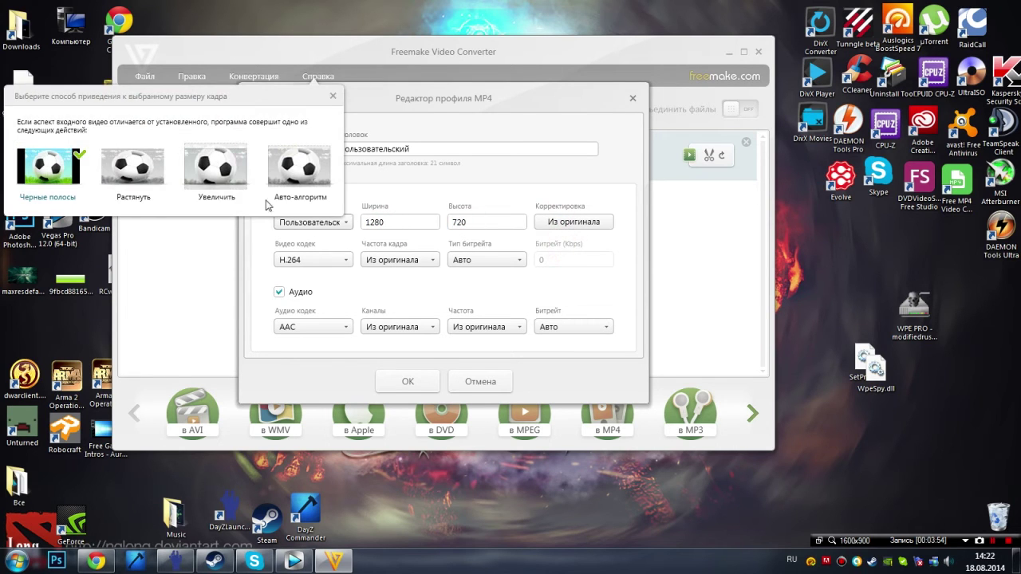
left_click(68, 172)
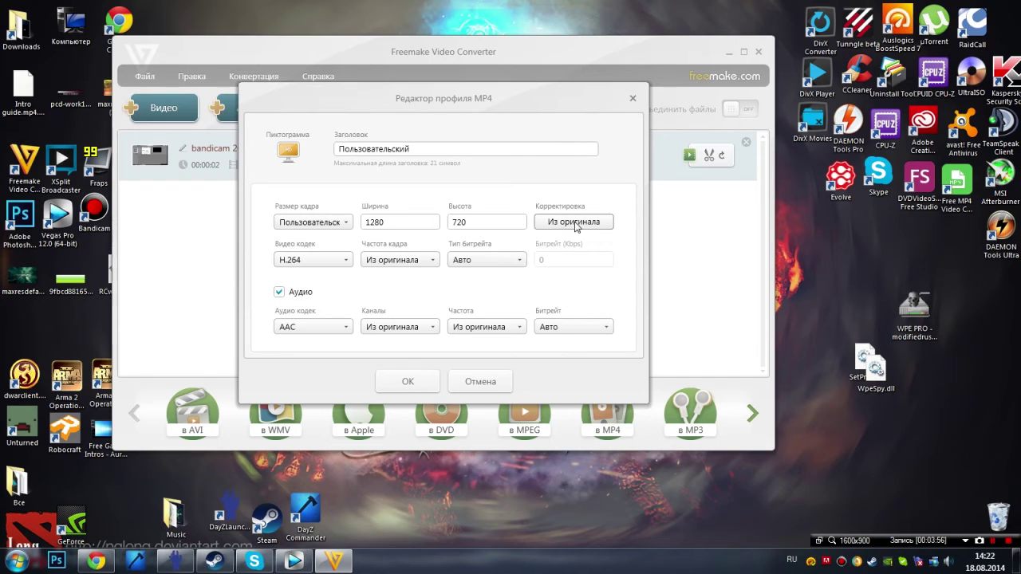
Step: Set the profile's frame rate to 60 fps, keeping the H.264 codec and Авто bitrate type, and save the profile
left_click(306, 260)
left_click(311, 262)
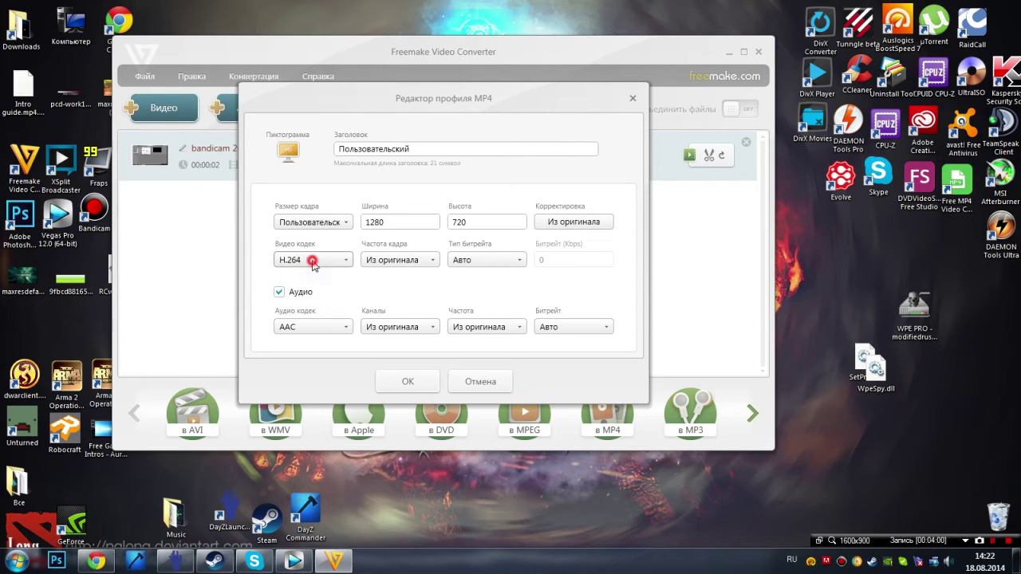
left_click(390, 266)
left_click(383, 294)
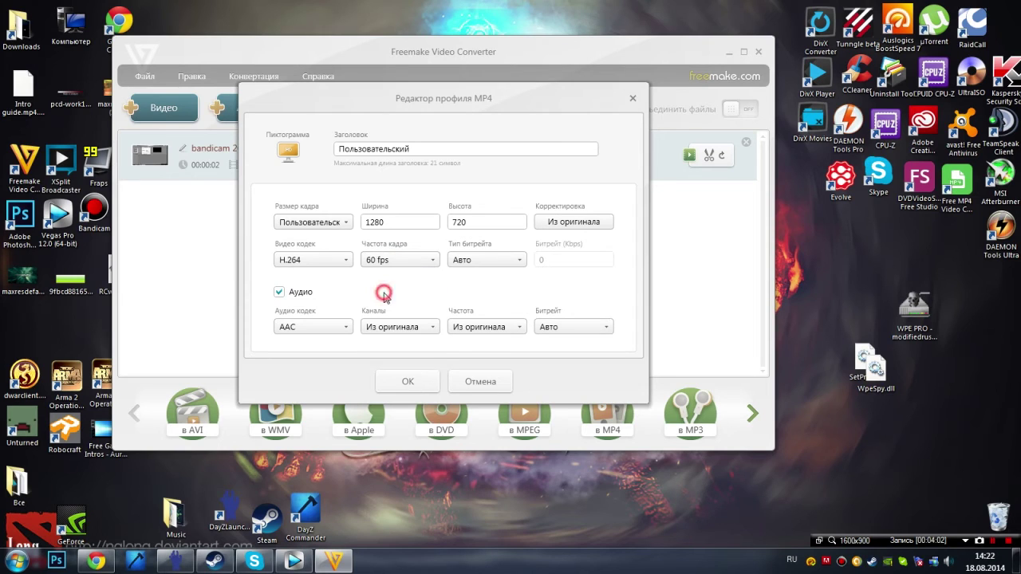
left_click(479, 267)
left_click(482, 266)
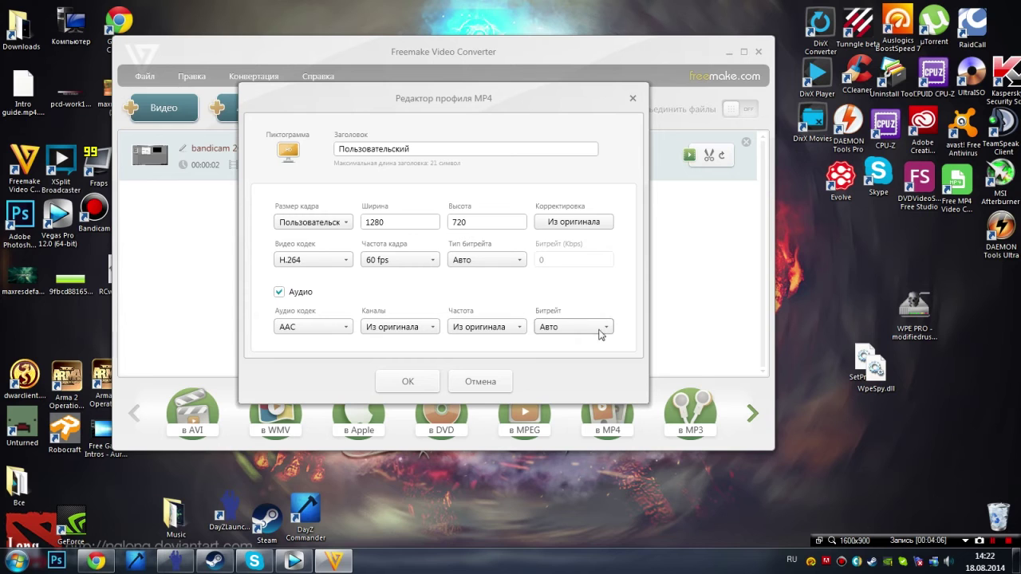
left_click(408, 382)
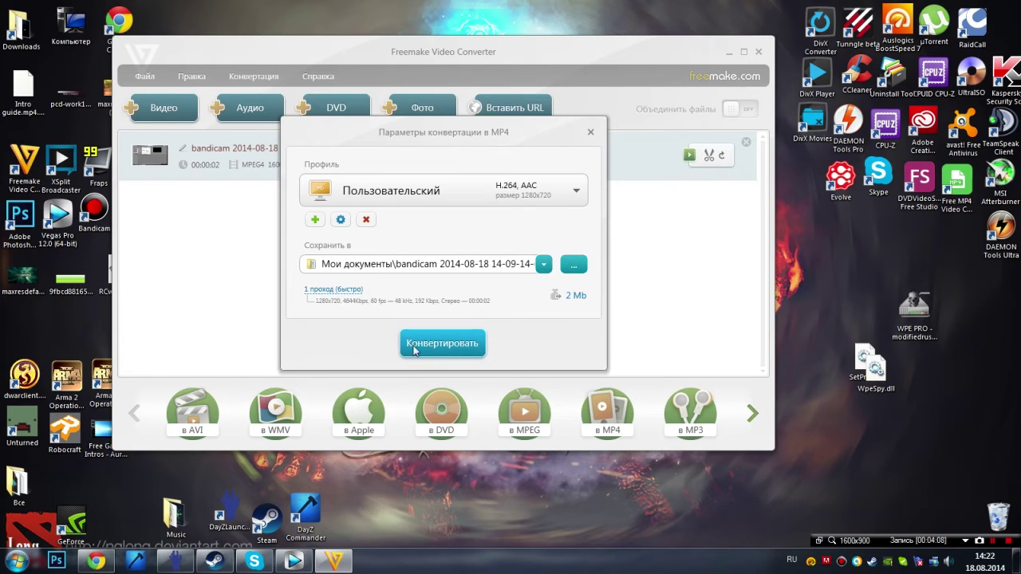
Step: Convert the video to MP4 with the custom profile and show the finished file in its folder
left_click(442, 345)
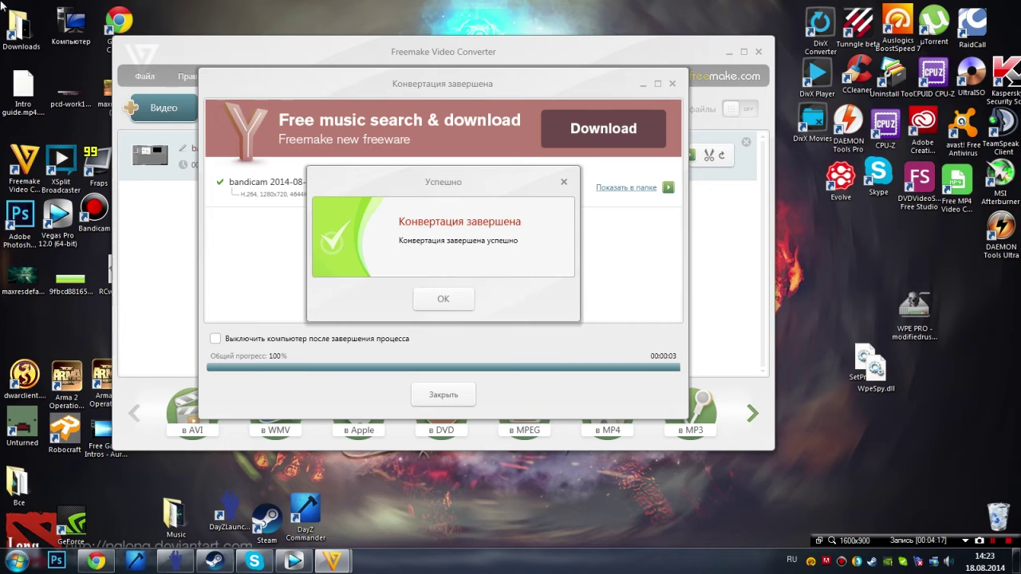
left_click(434, 300)
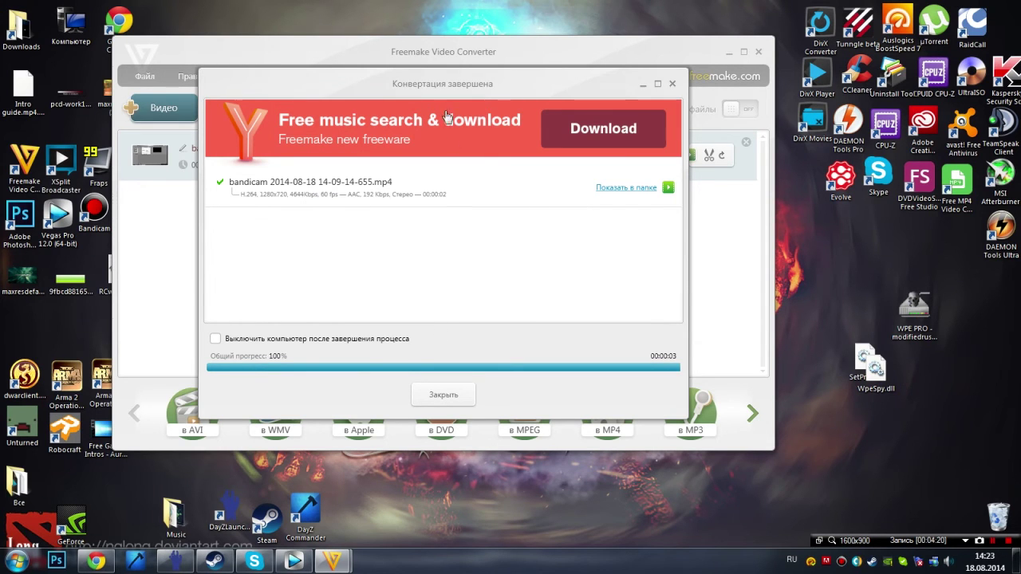
left_click_drag(435, 90, 393, 103)
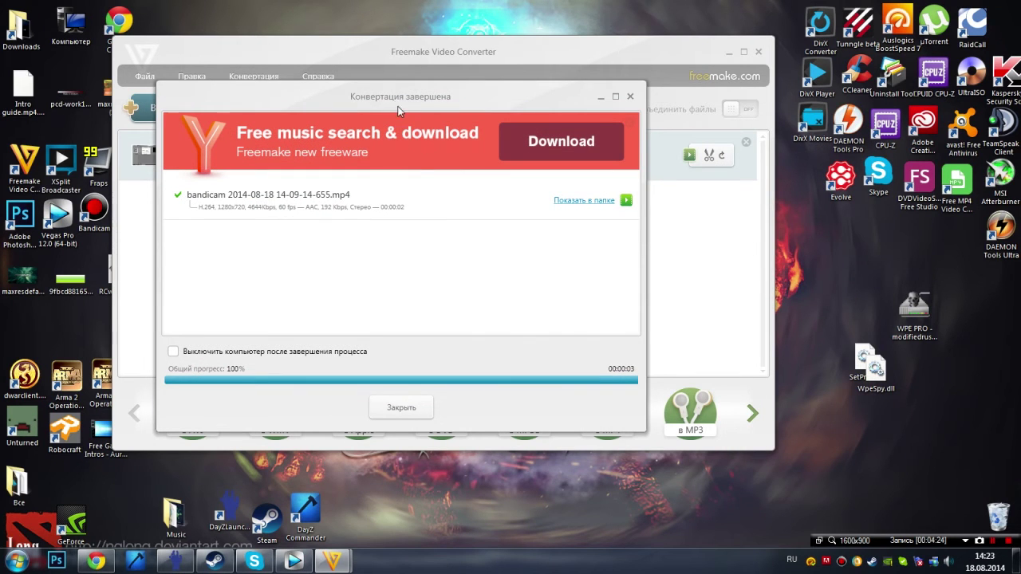
left_click(568, 200)
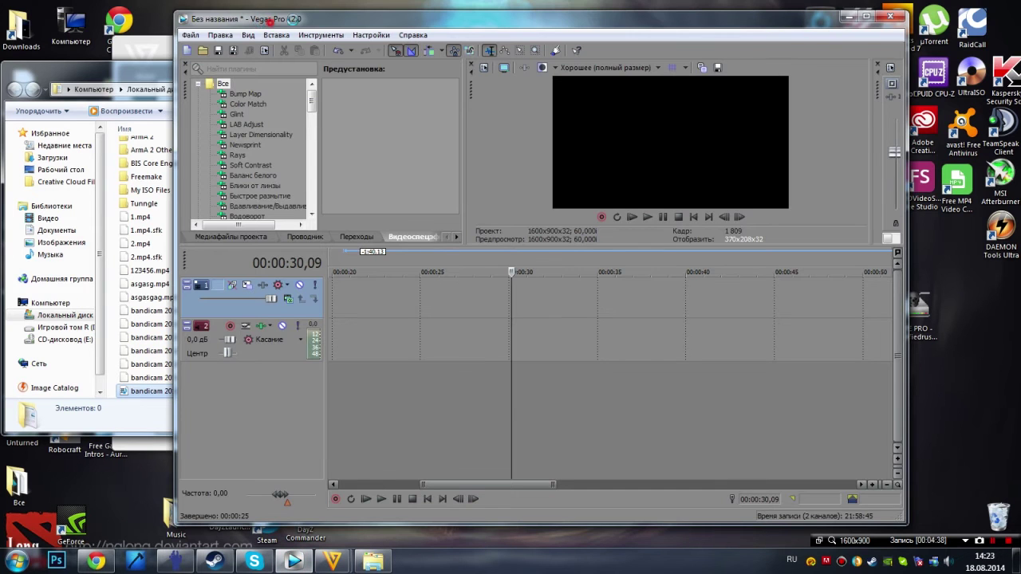
left_click_drag(269, 22, 360, 14)
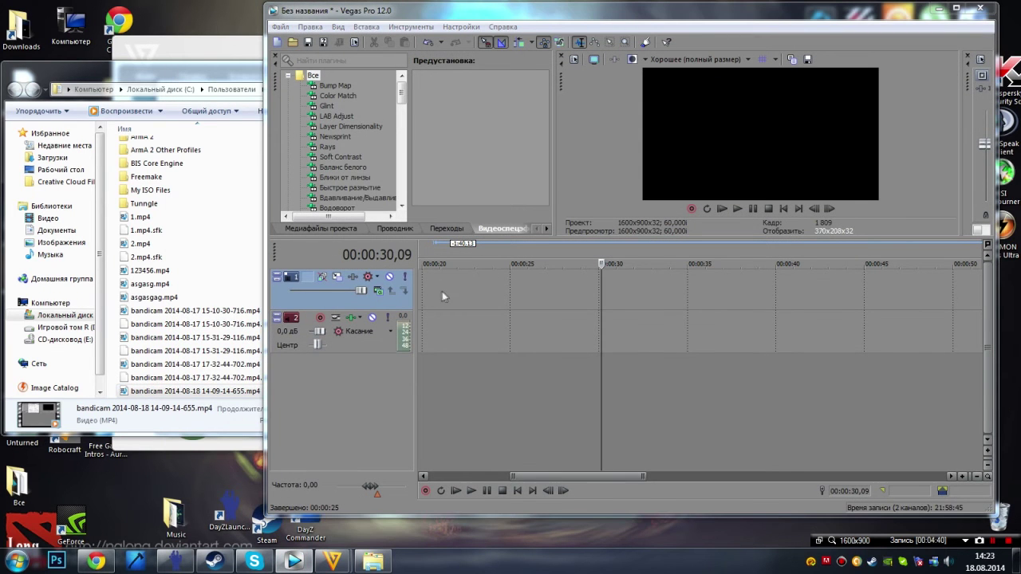
left_click_drag(457, 319, 467, 291)
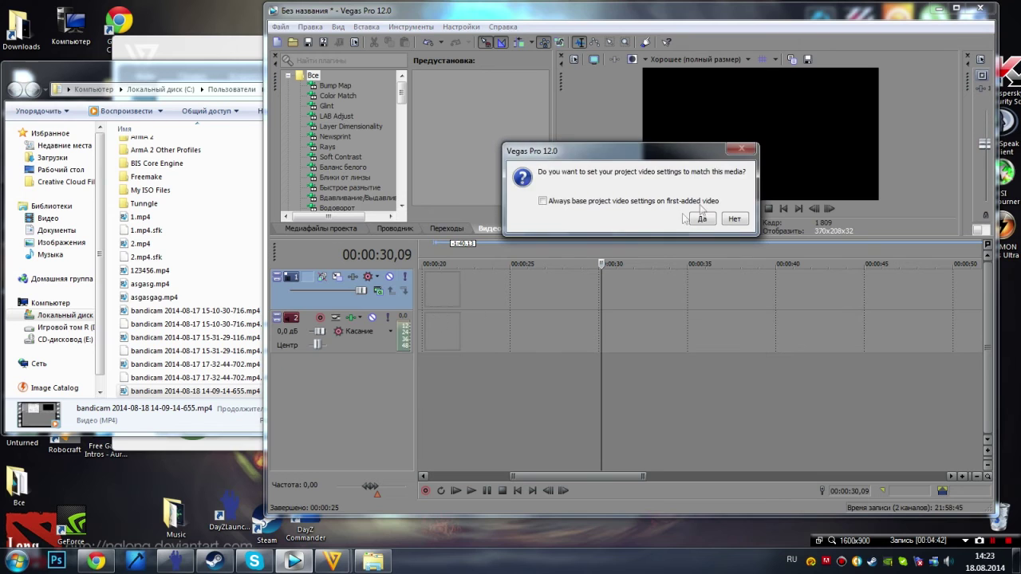
left_click(702, 220)
left_click(441, 280)
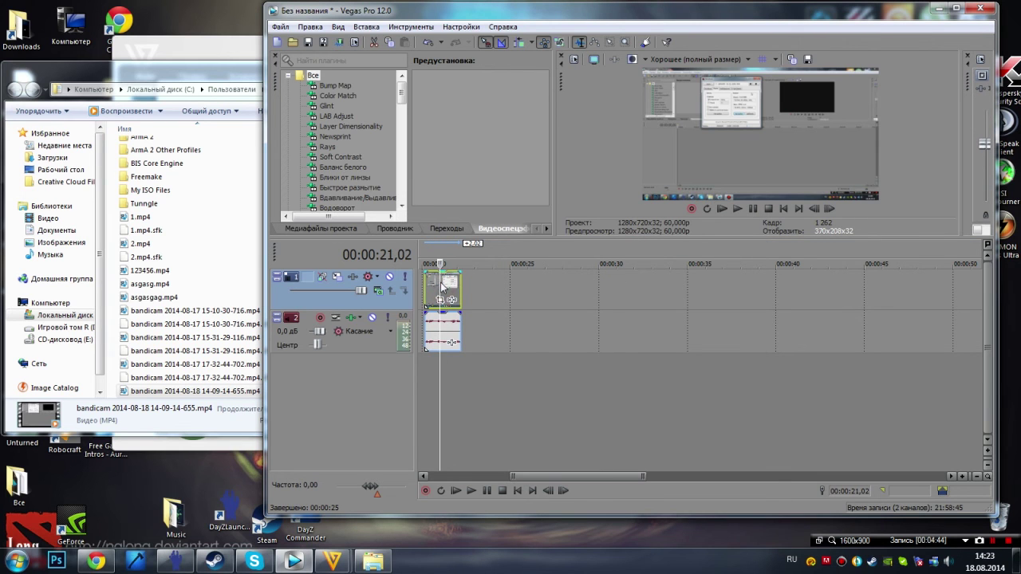
Step: Clear the desktop by minimizing Vegas Pro and Freemake Video Converter and closing the folder window and the conversion report
left_click(952, 8)
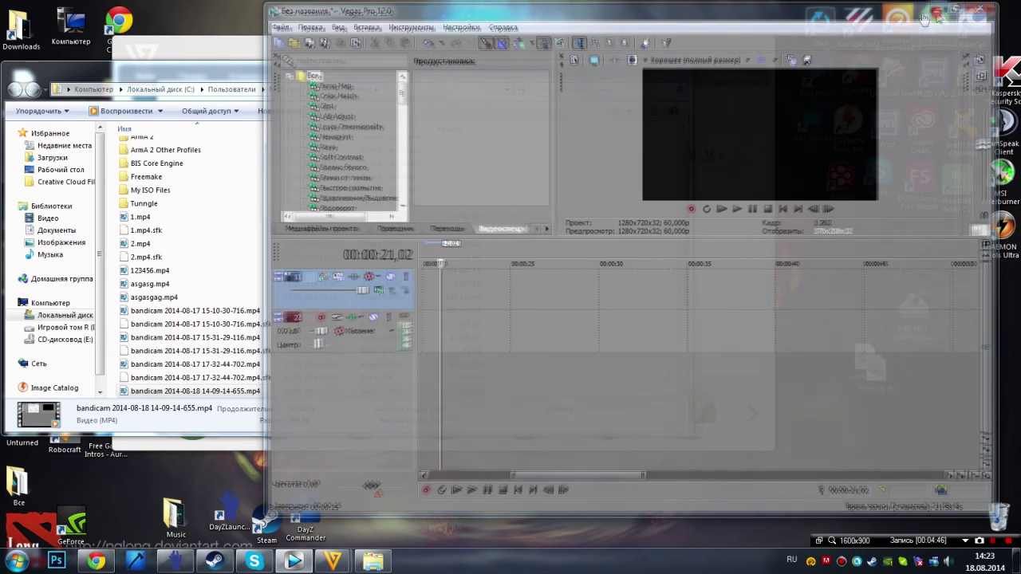
left_click(674, 67)
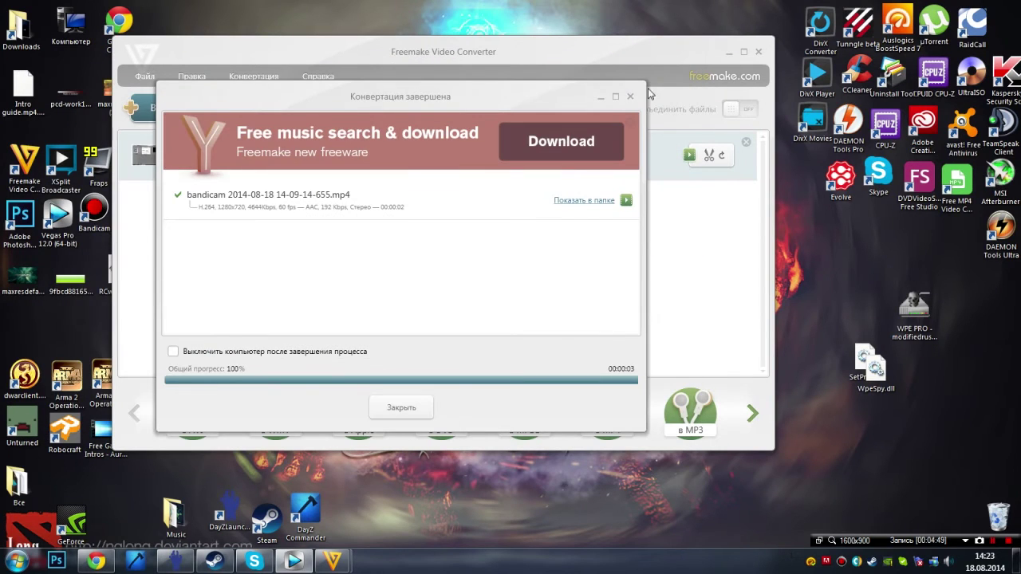
left_click(630, 95)
left_click(729, 54)
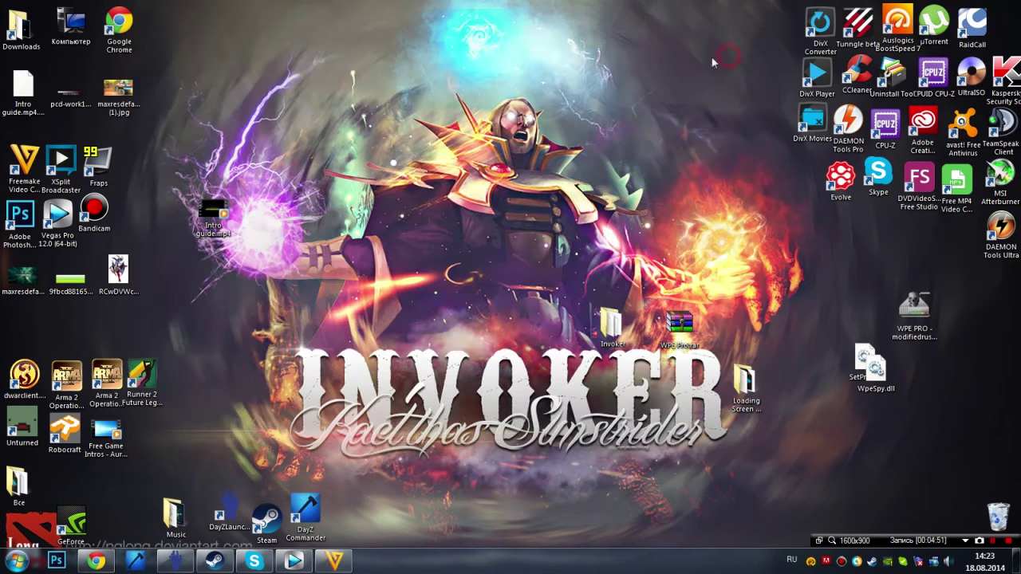
left_click_drag(194, 494, 650, 28)
left_click(650, 28)
mouse_move(1017, 4)
left_mouse_down()
mouse_move(477, 441)
mouse_move(4, 551)
mouse_move(1014, 5)
left_mouse_up()
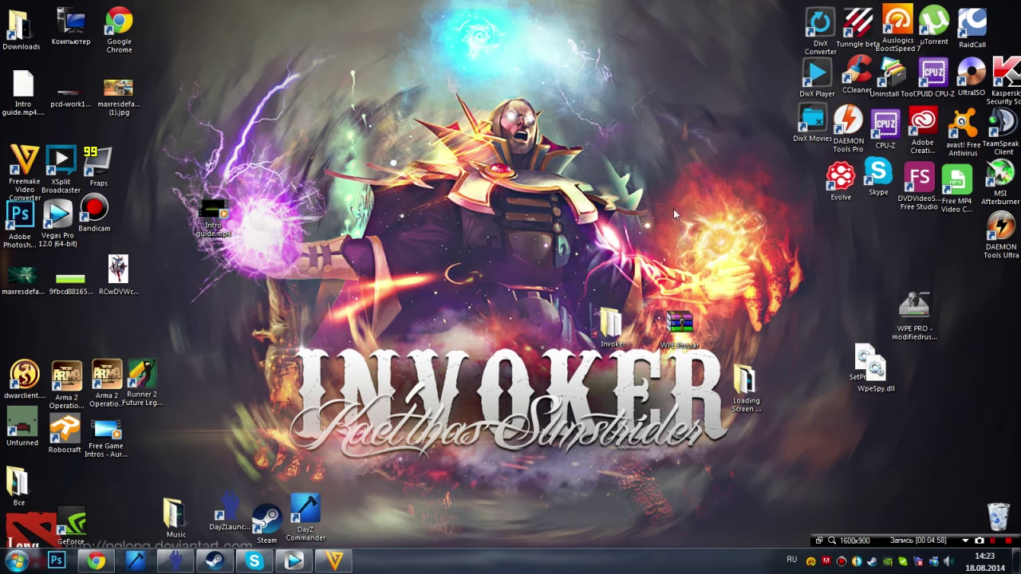